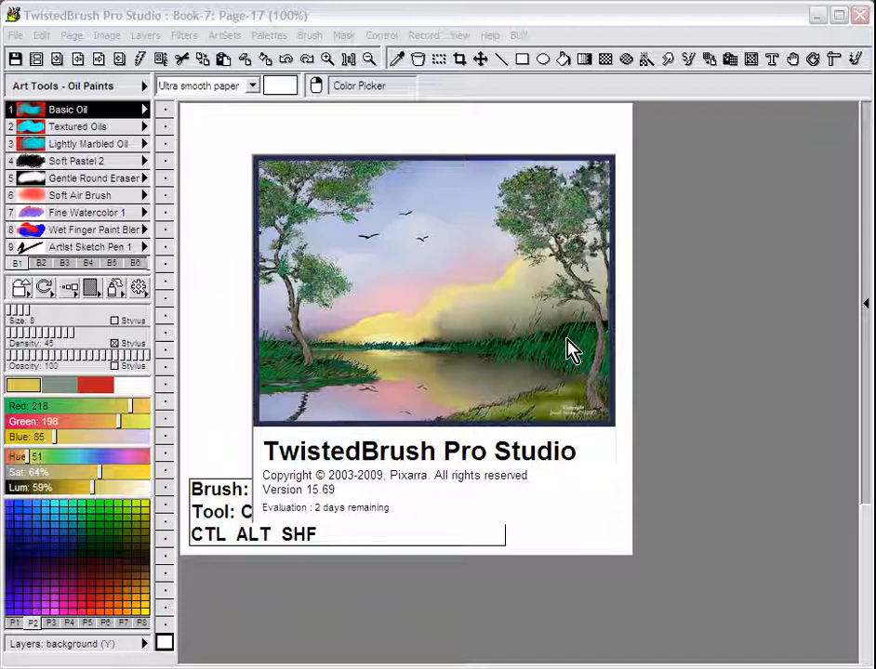
Assign the Rect Step 00 brush from the Collections - Plaid Designer set to the first brush slot.
click(87, 113)
drag(232, 223, 251, 357)
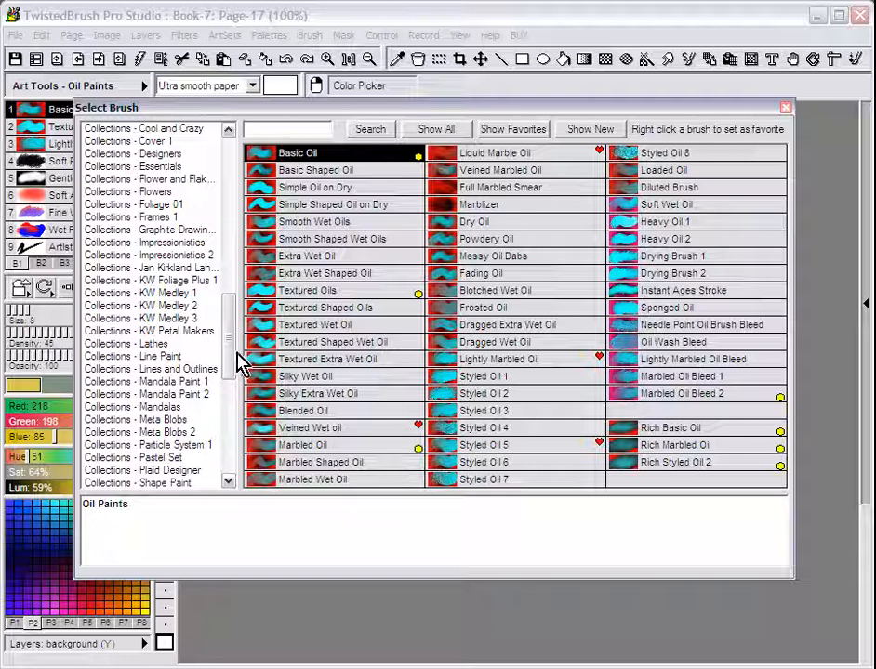
click(190, 470)
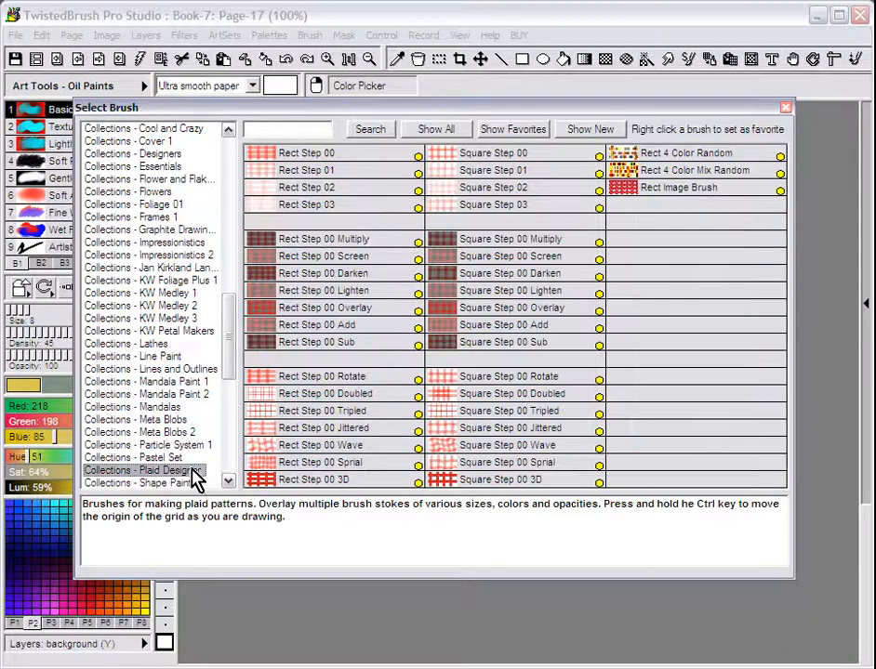
click(344, 154)
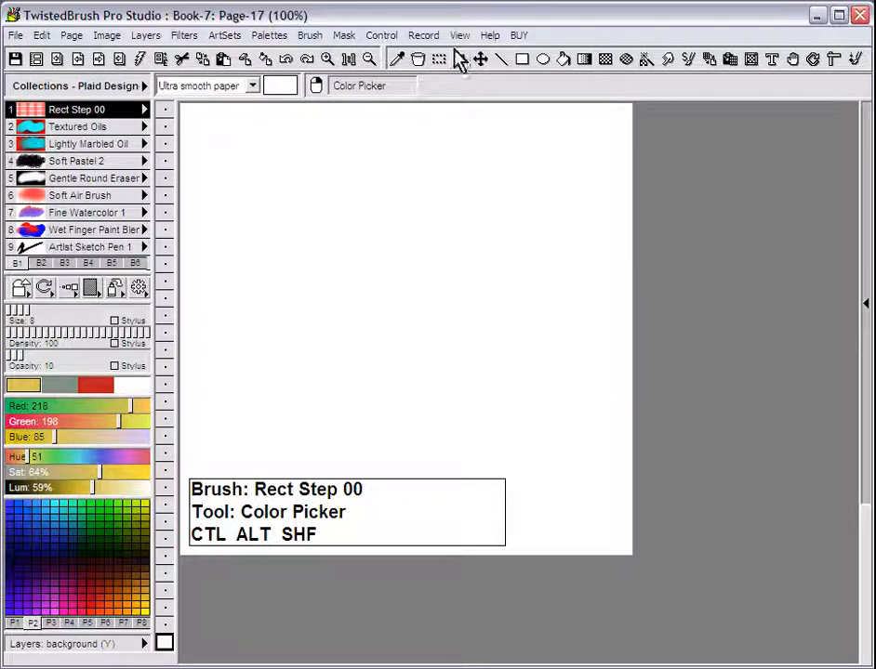
Open the Script Recorder and name the new script "pattern 01".
click(420, 37)
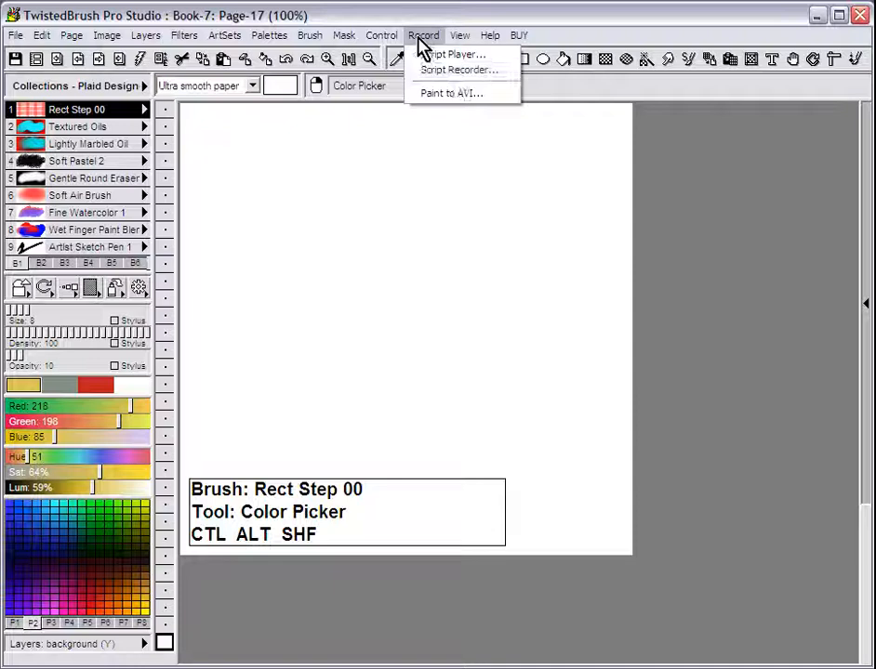
click(456, 74)
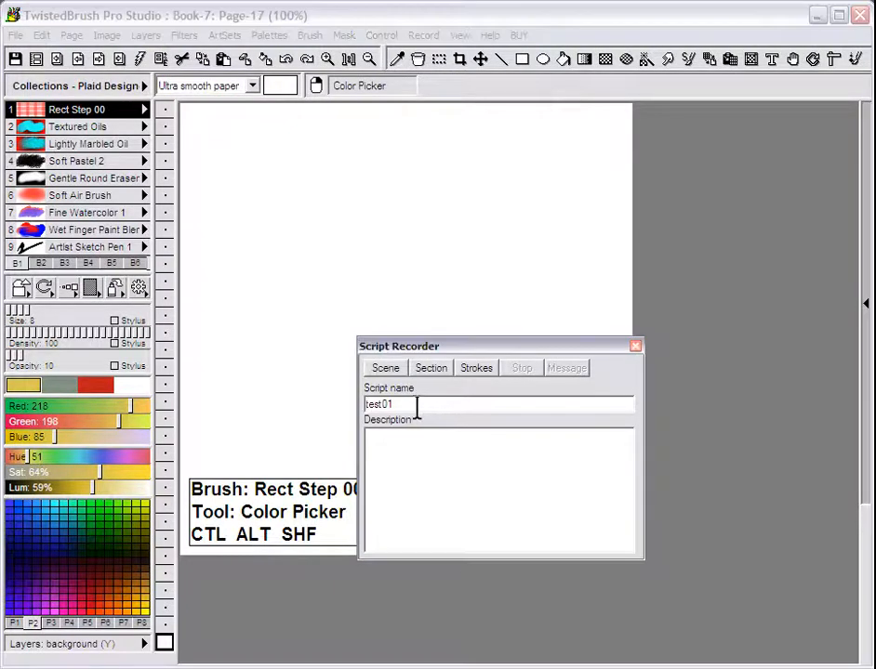
drag(416, 407, 333, 405)
text(pat)
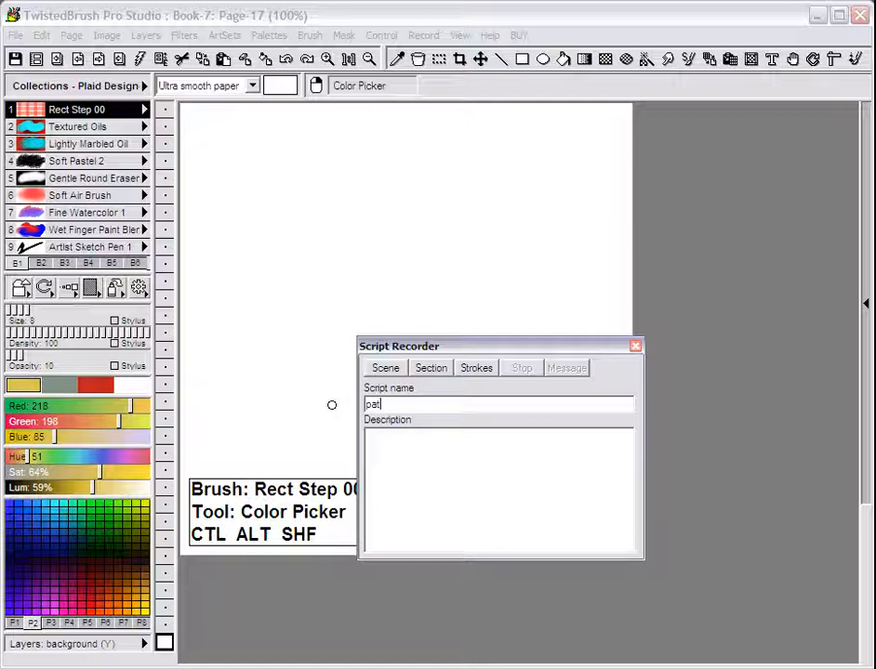
text(tern 01)
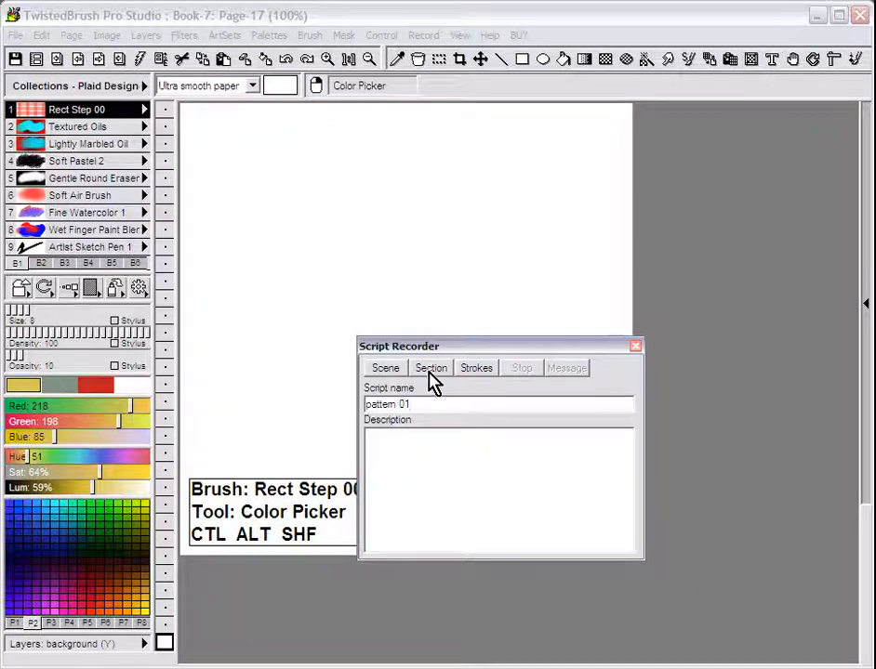
Start a Section recording and move the recorder window clear of most of the canvas.
click(431, 369)
drag(537, 346, 685, 331)
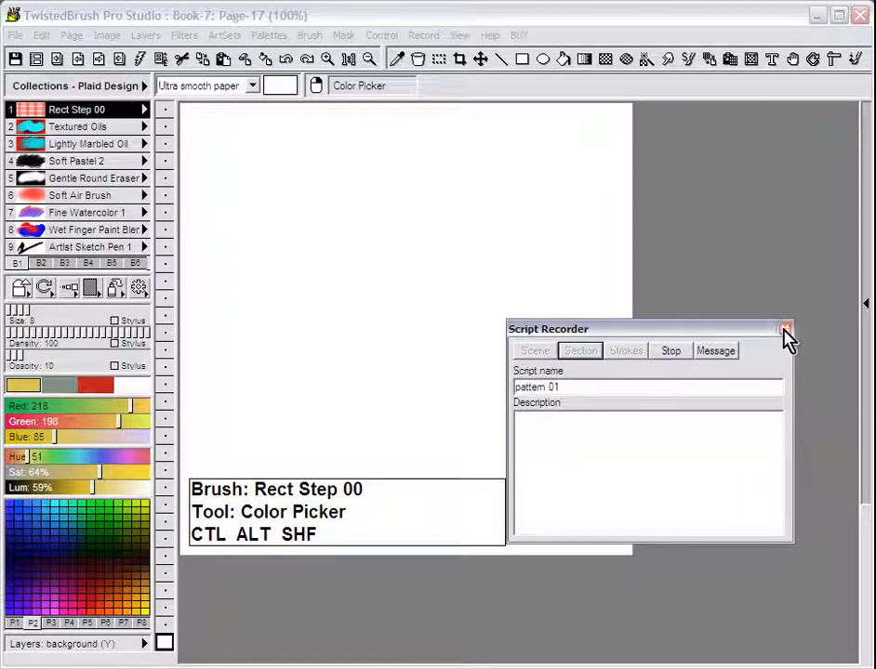
drag(782, 331, 810, 438)
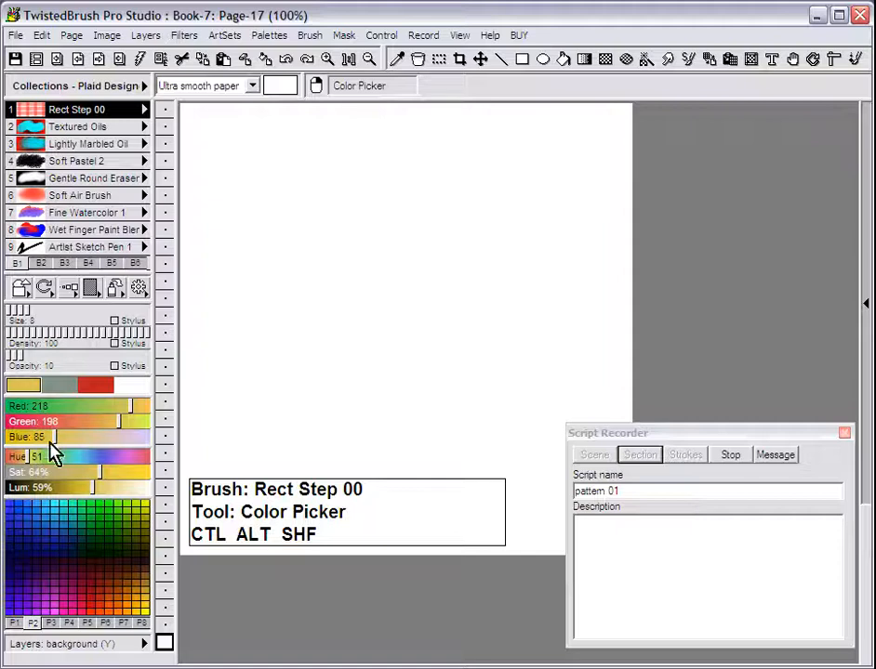
Fill the page with the current golden yellow and apply a Grid Snap drawing guide.
click(266, 59)
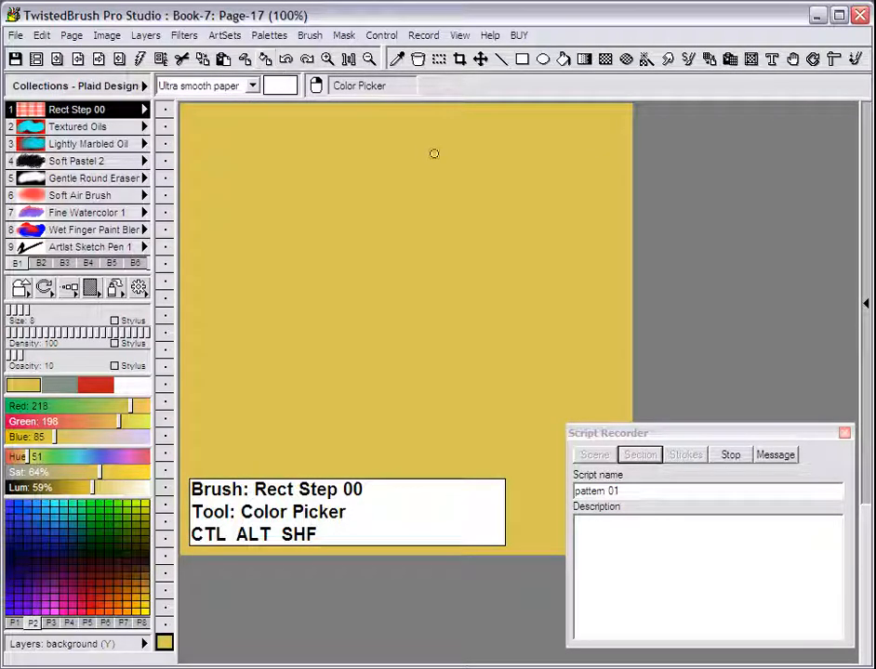
click(835, 70)
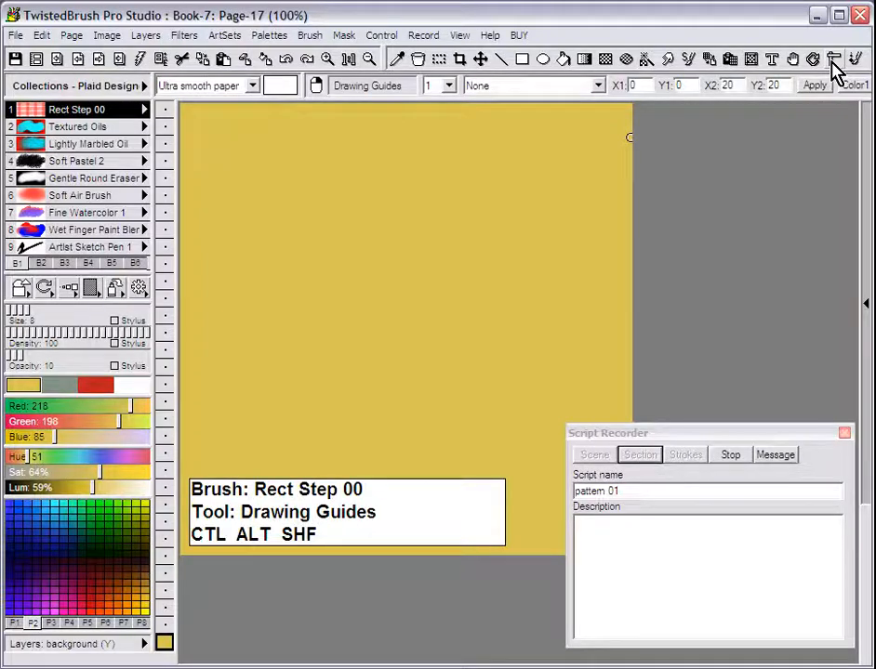
click(598, 87)
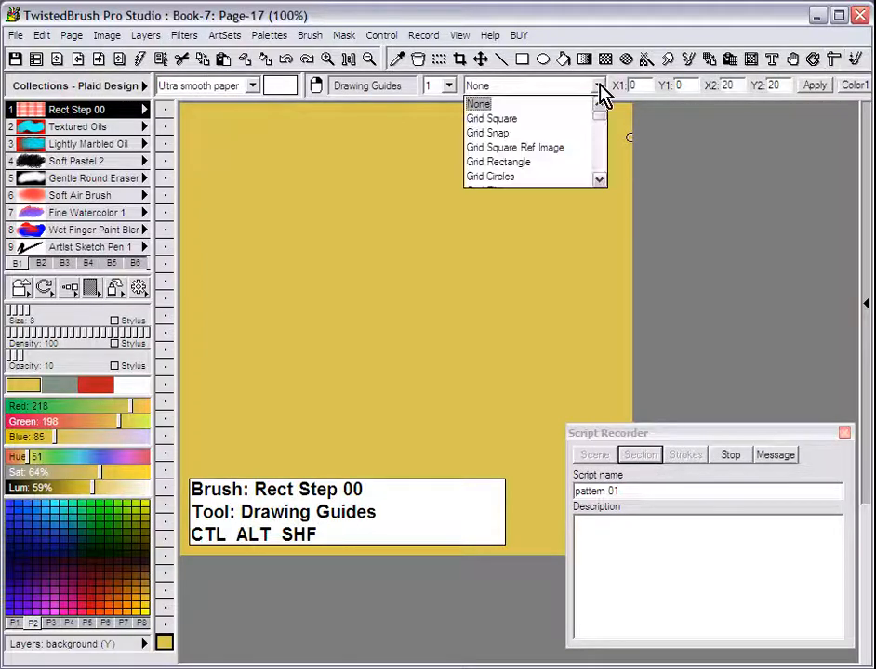
click(501, 133)
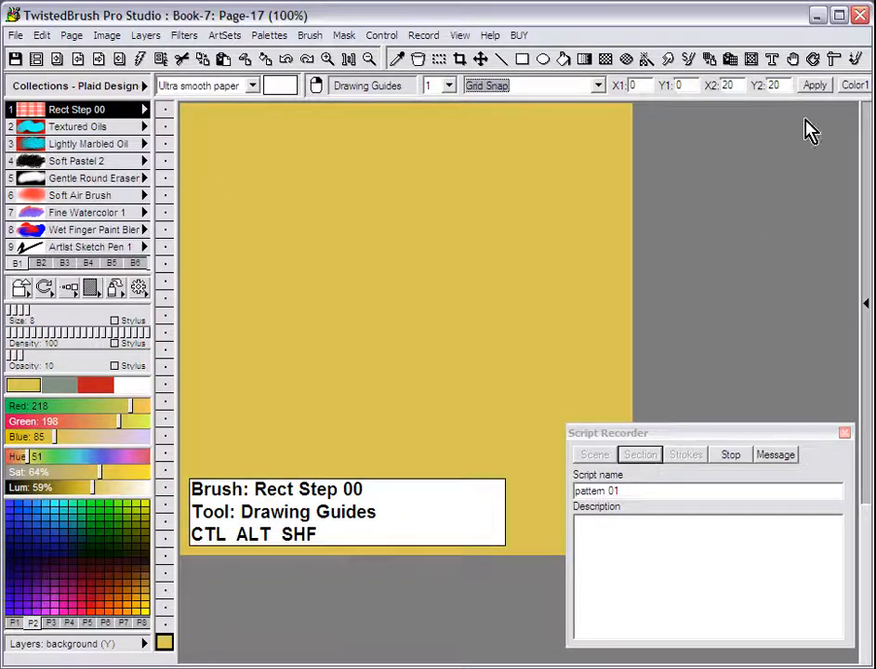
click(814, 87)
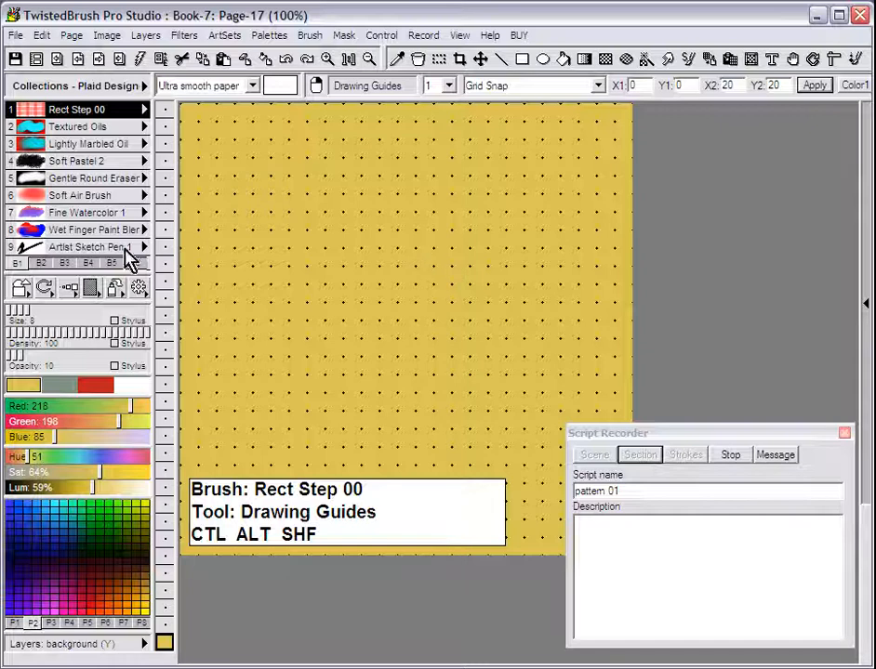
Draw a white plaid grid with a 40-pixel brush, starting near the page's upper-left corner and spacing the bands diagonally.
click(130, 385)
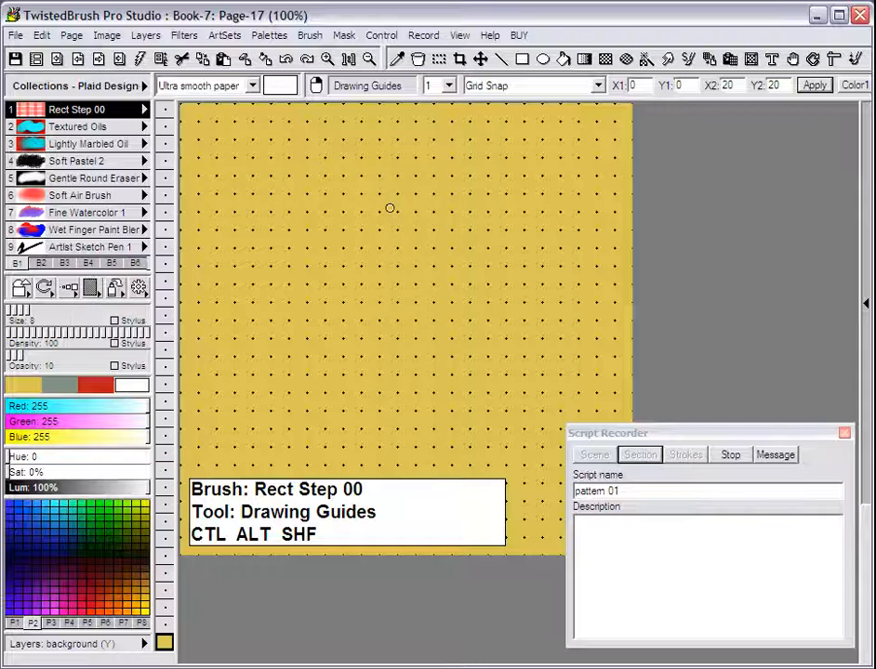
click(69, 290)
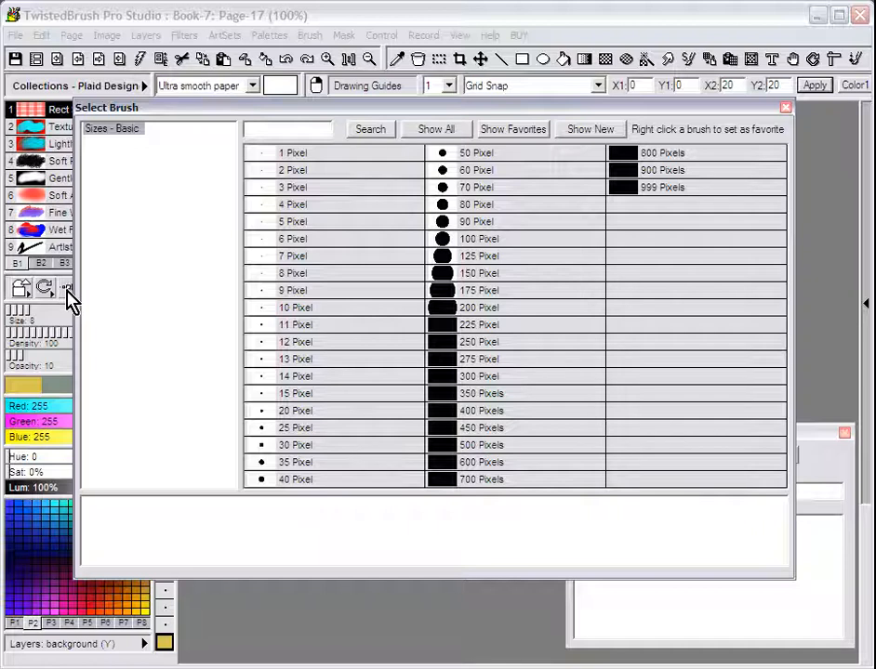
click(308, 482)
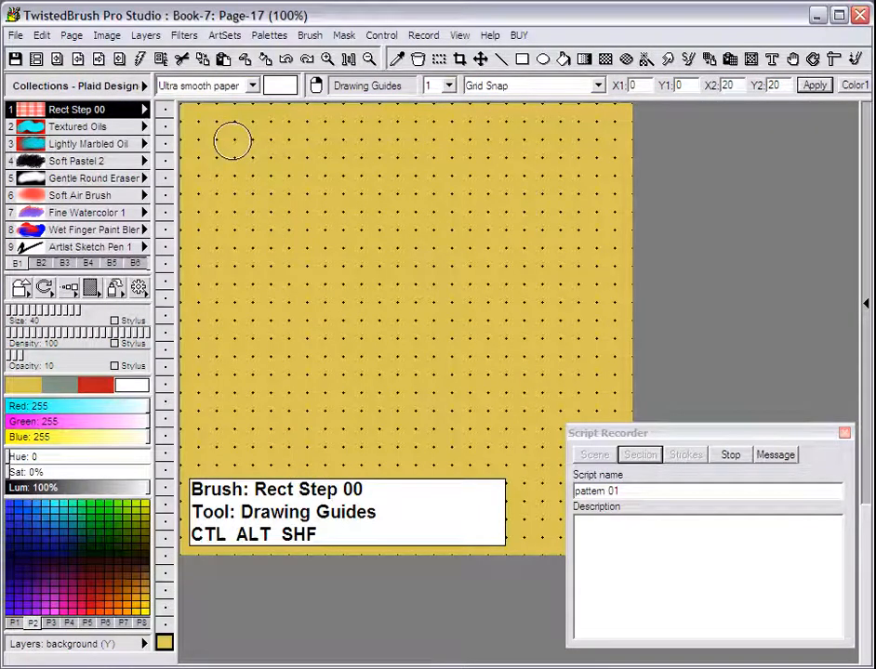
click(232, 140)
mouse_move(233, 140)
mouse_down()
mouse_move(294, 207)
mouse_move(345, 237)
mouse_move(375, 283)
mouse_up()
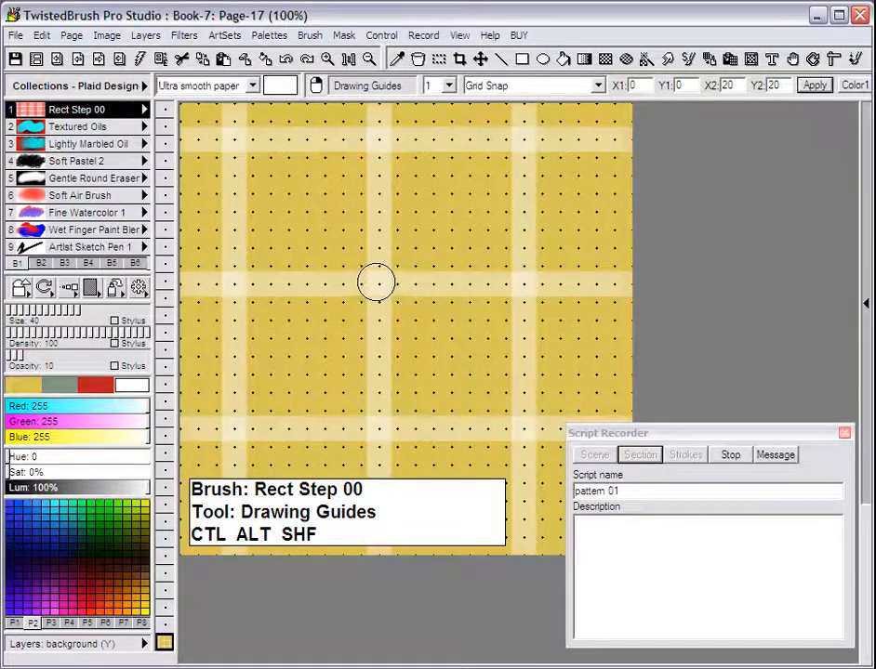
Draw three grey plaid grids with a 20-pixel brush, along both edges and the centre of the white bands.
click(65, 388)
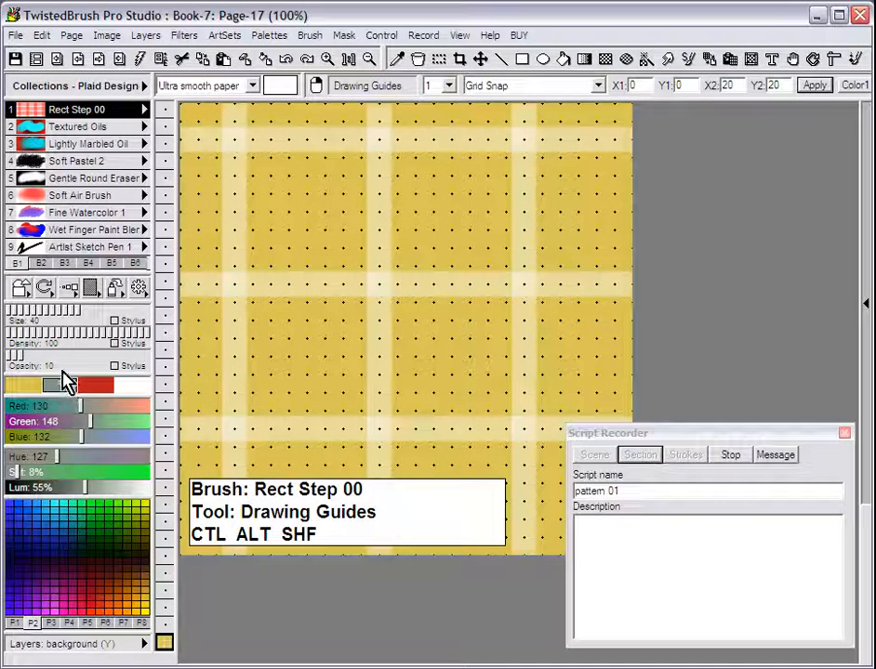
click(73, 297)
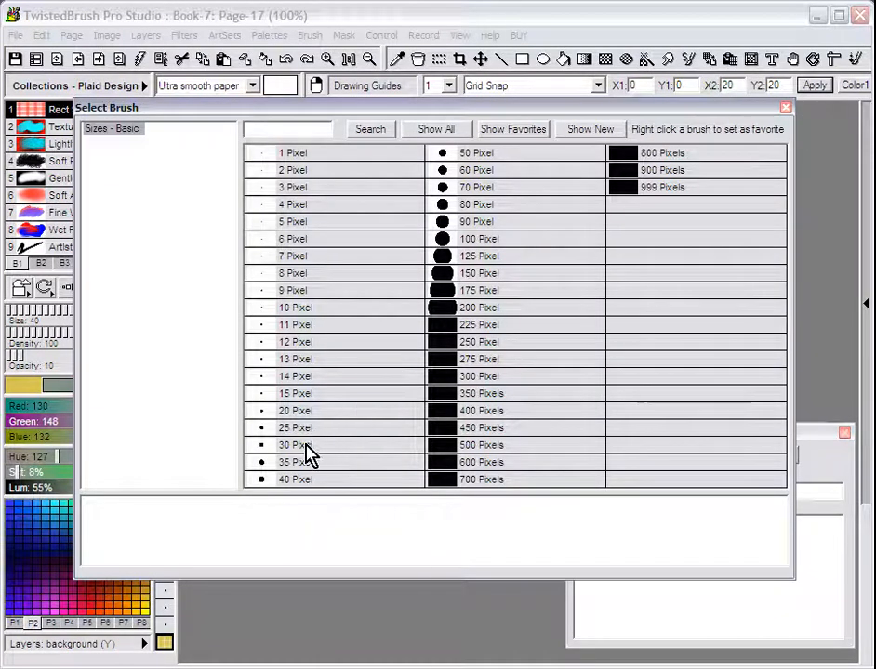
click(303, 411)
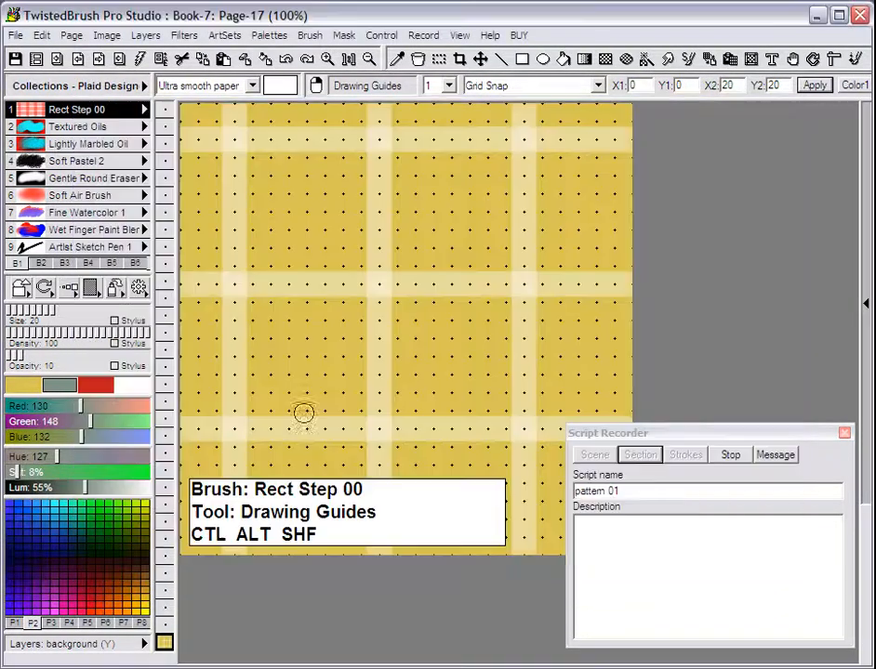
click(213, 121)
click(356, 249)
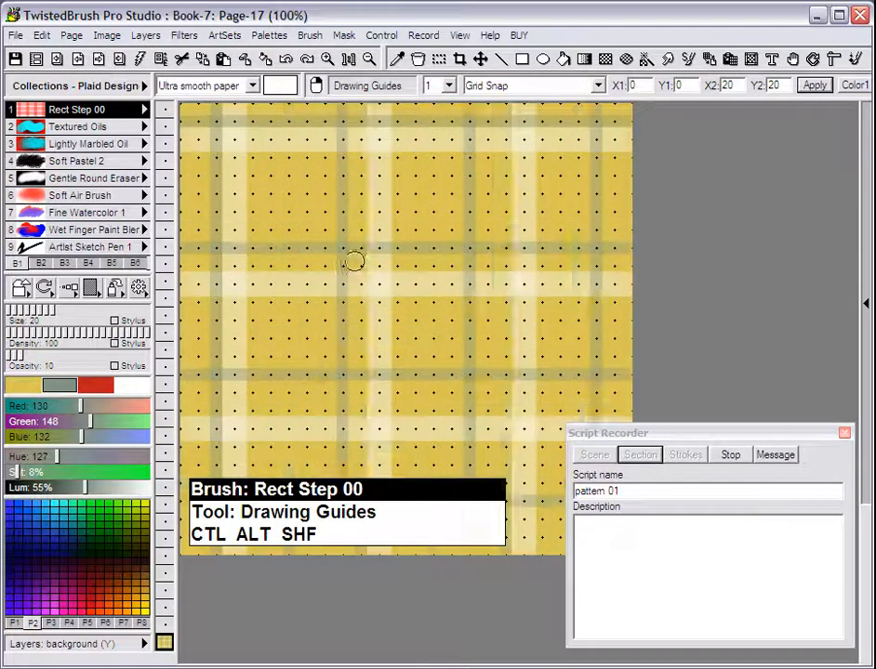
click(361, 269)
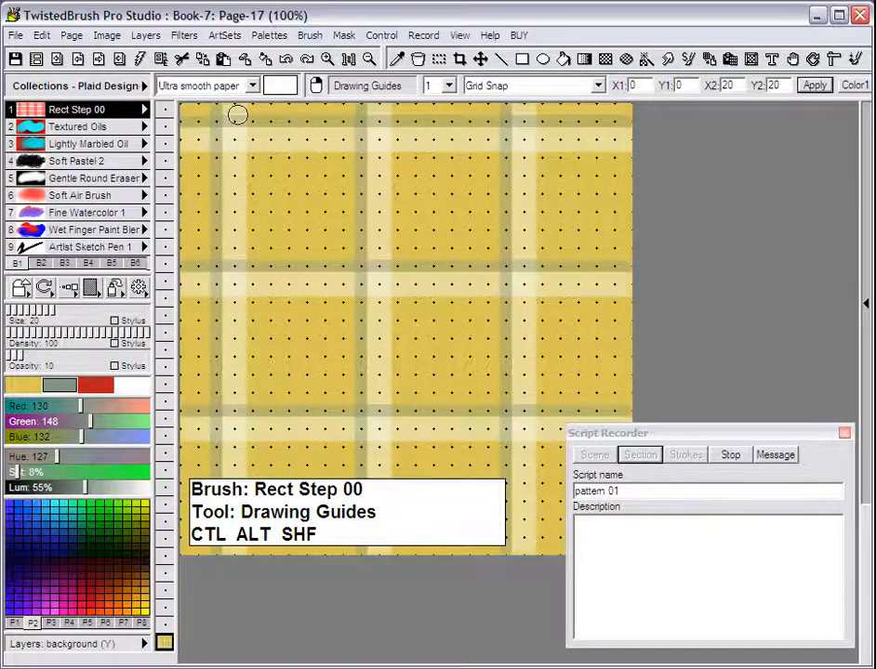
mouse_move(235, 140)
mouse_down()
mouse_move(302, 191)
mouse_move(375, 280)
mouse_up()
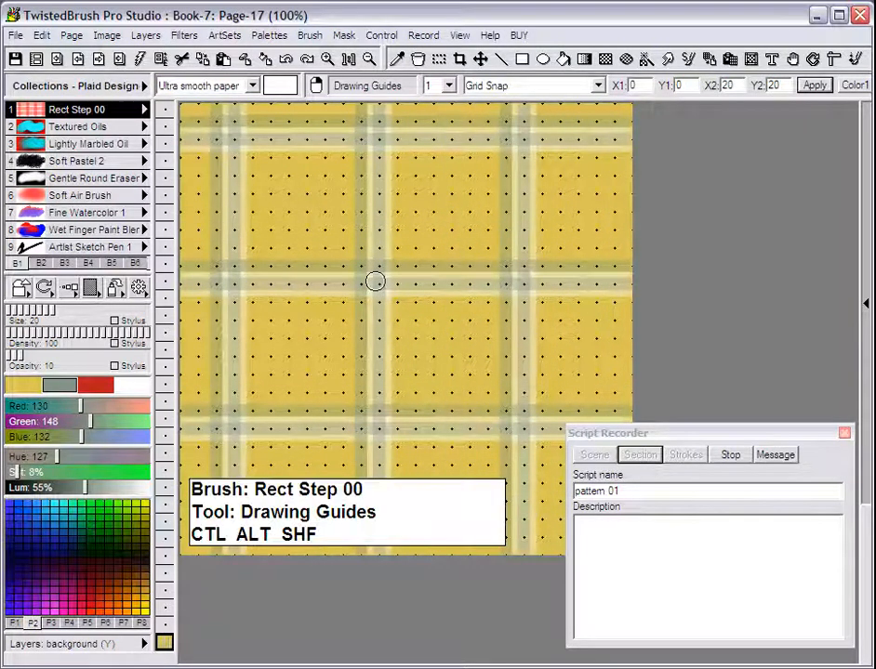
mouse_move(227, 156)
mouse_down()
mouse_move(299, 207)
mouse_move(406, 331)
mouse_move(416, 329)
mouse_move(402, 308)
mouse_up()
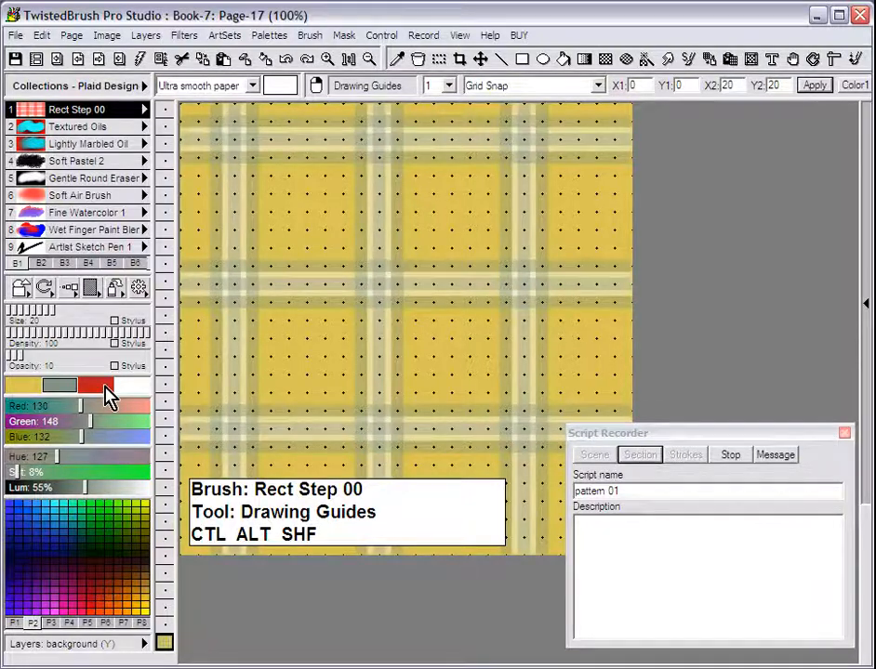
Draw a thin red plaid grid midway between the white bands, using an 8-pixel brush at opacity 21.
click(107, 395)
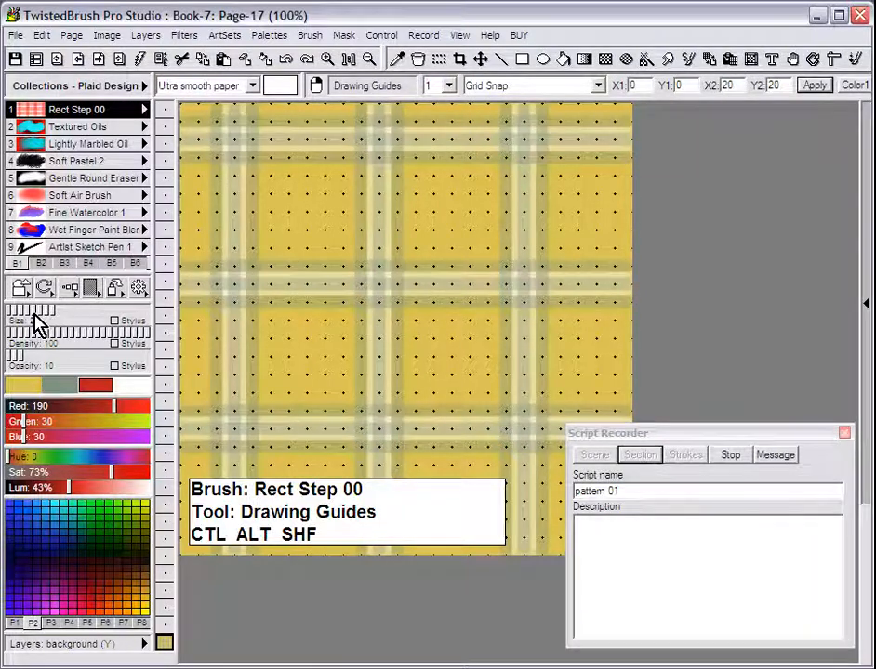
click(69, 288)
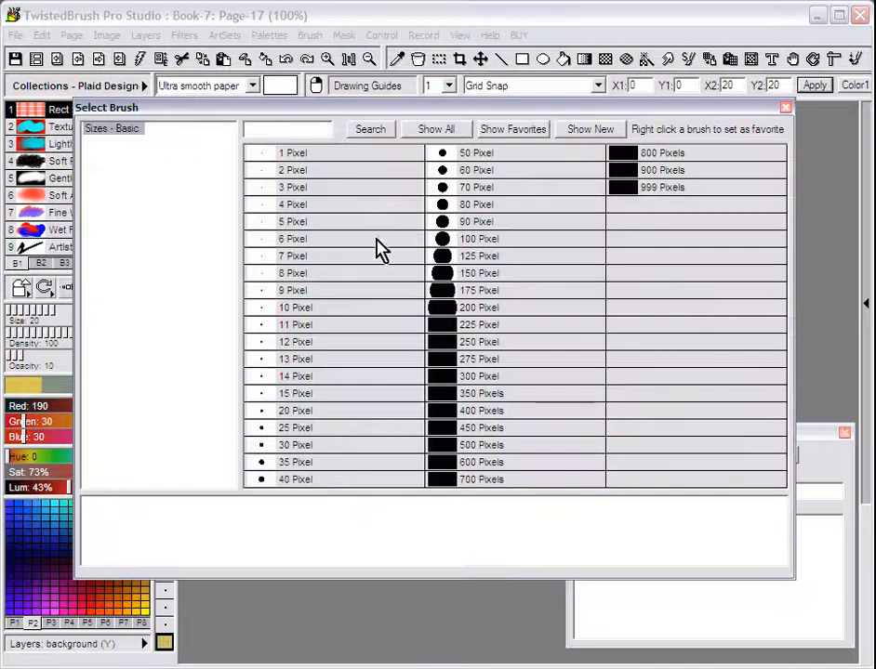
click(313, 273)
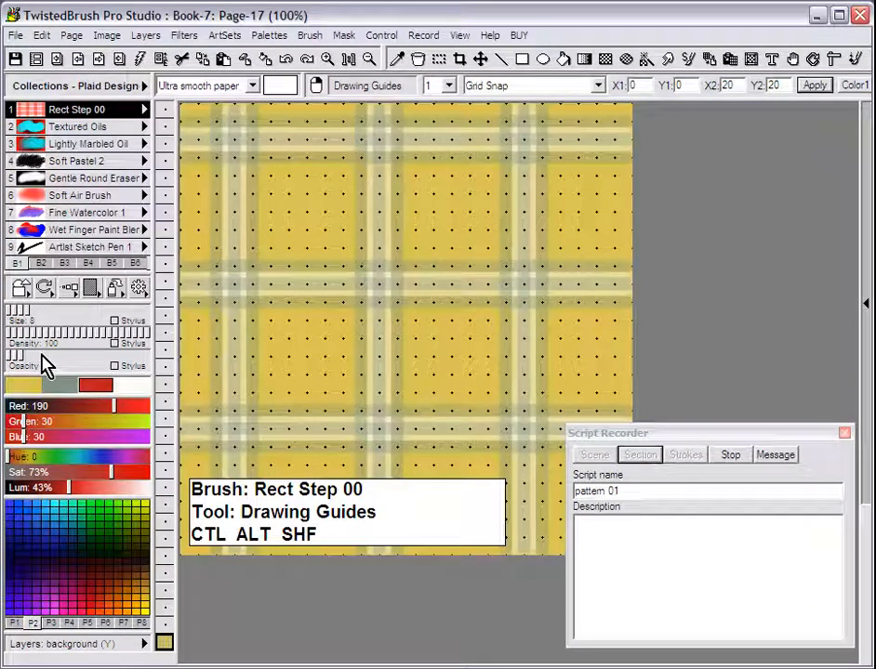
mouse_move(51, 357)
mouse_down()
mouse_move(69, 366)
mouse_move(40, 364)
mouse_up()
mouse_move(305, 213)
mouse_down()
mouse_move(421, 321)
mouse_move(435, 354)
mouse_move(453, 359)
mouse_up()
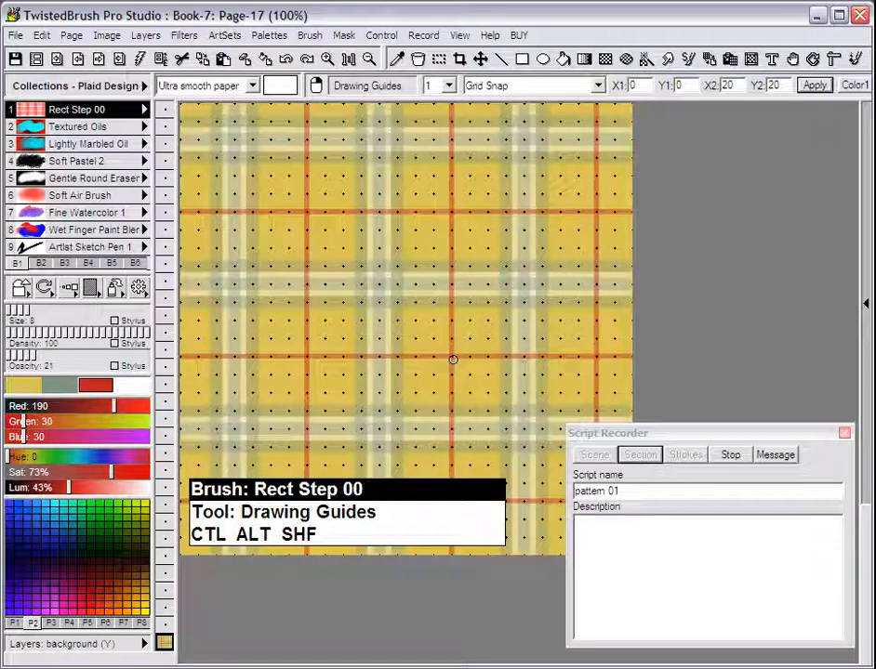
drag(452, 359, 452, 360)
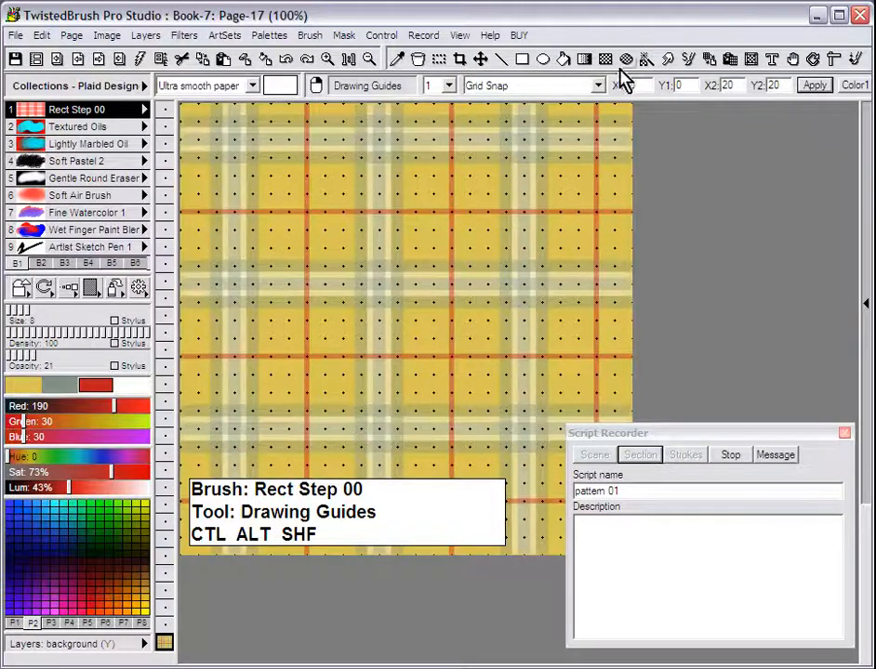
Set the drawing guide to None and apply it to remove the snap grid.
click(597, 85)
scroll(606, 122, up, 1)
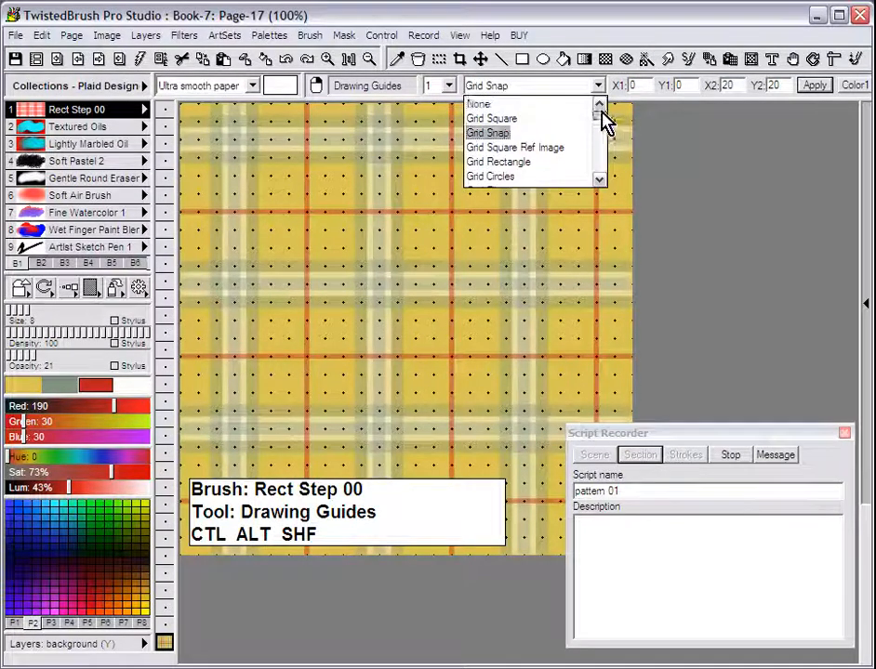
click(549, 105)
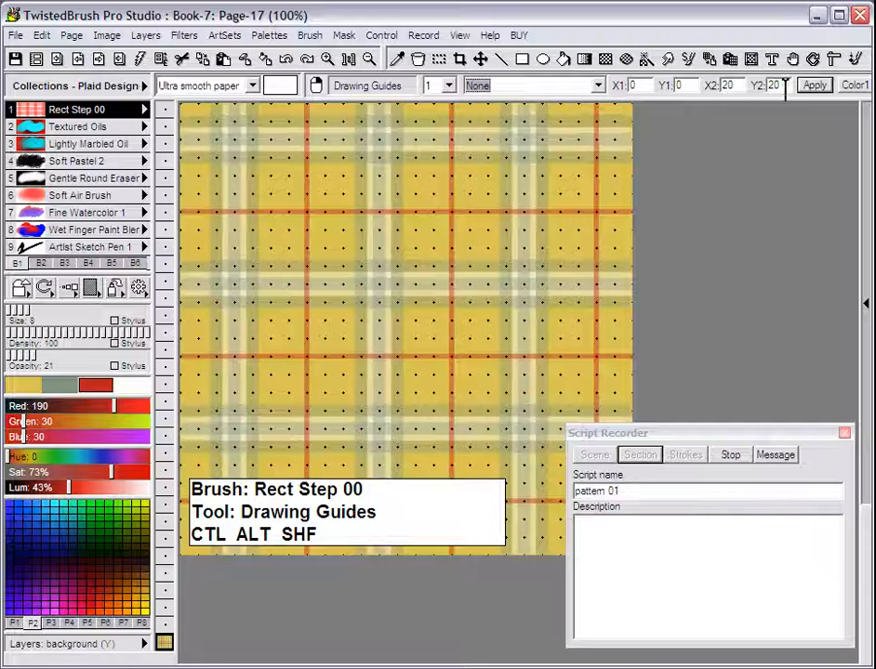
click(814, 85)
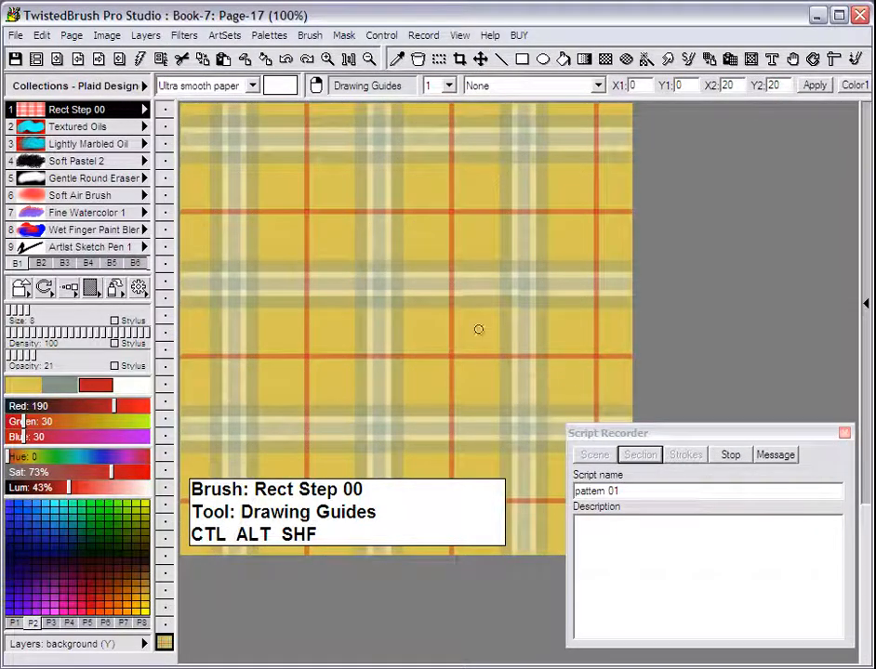
Stop the script recording and move the recorder window slightly higher.
click(740, 465)
drag(718, 439, 715, 374)
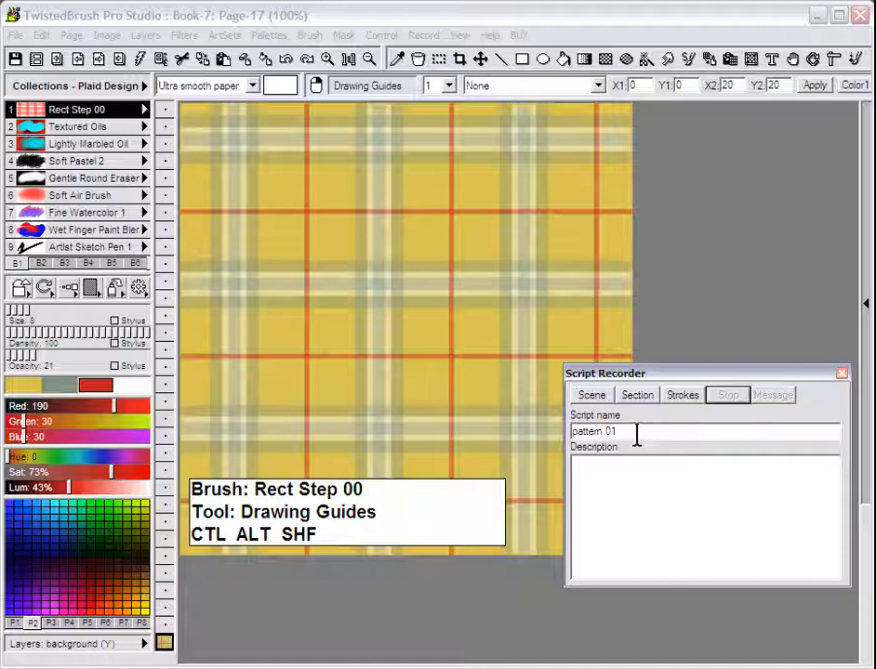
click(368, 239)
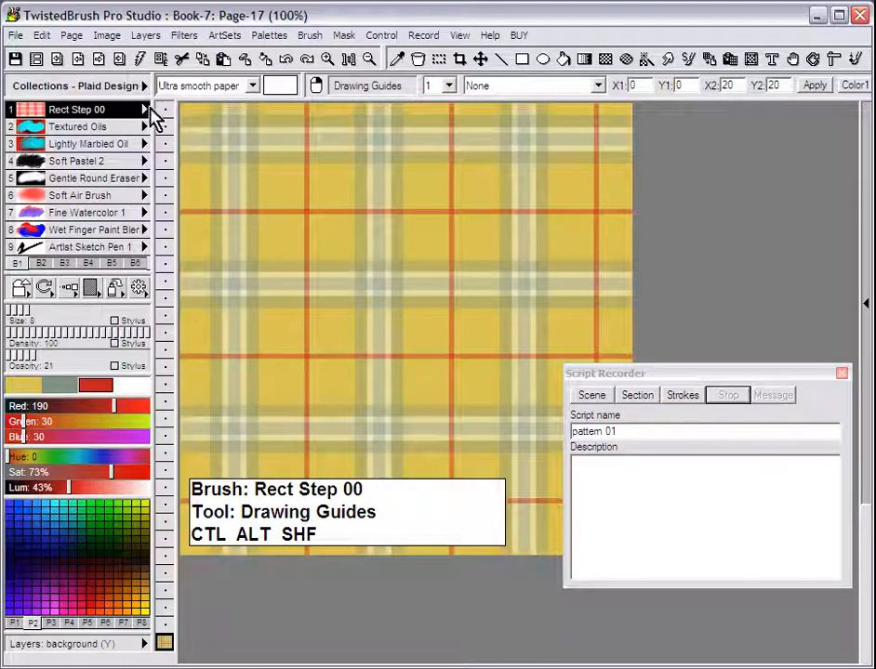
Set the page size to 1000 by 1000 pixels and clear the plaid artwork from the enlarged page.
click(72, 37)
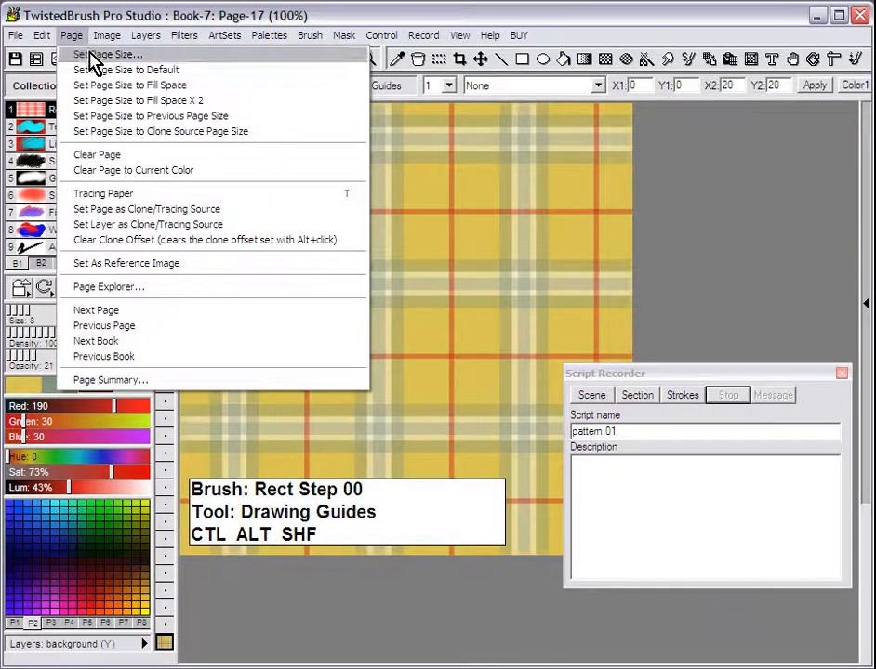
click(93, 56)
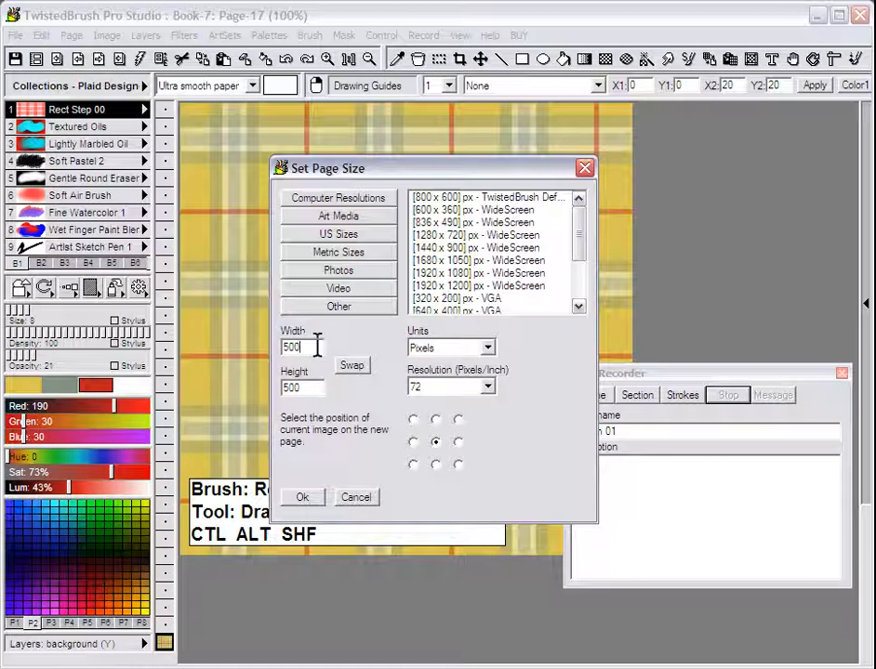
text(1000)
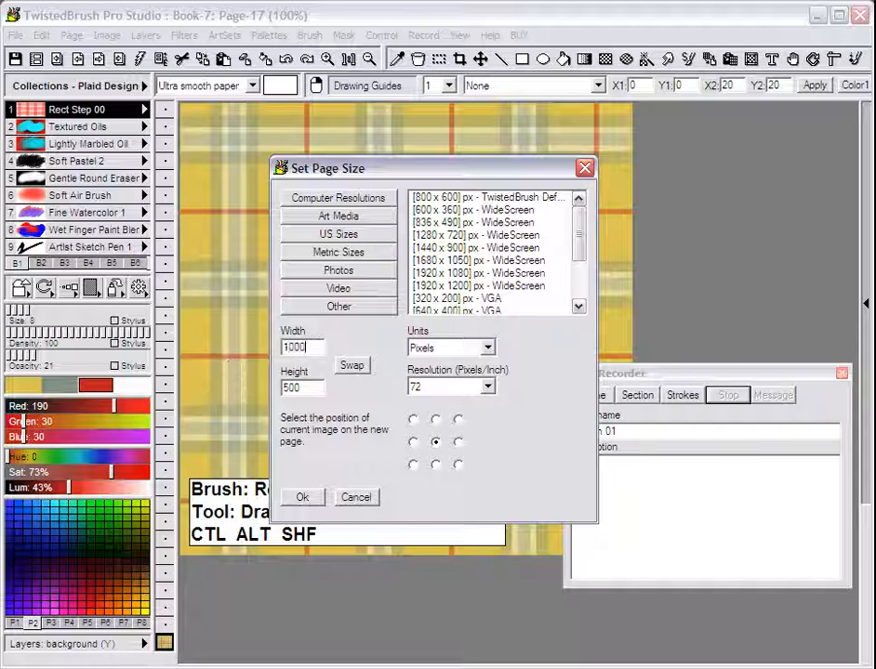
key(Tab)
text(1000)
click(296, 500)
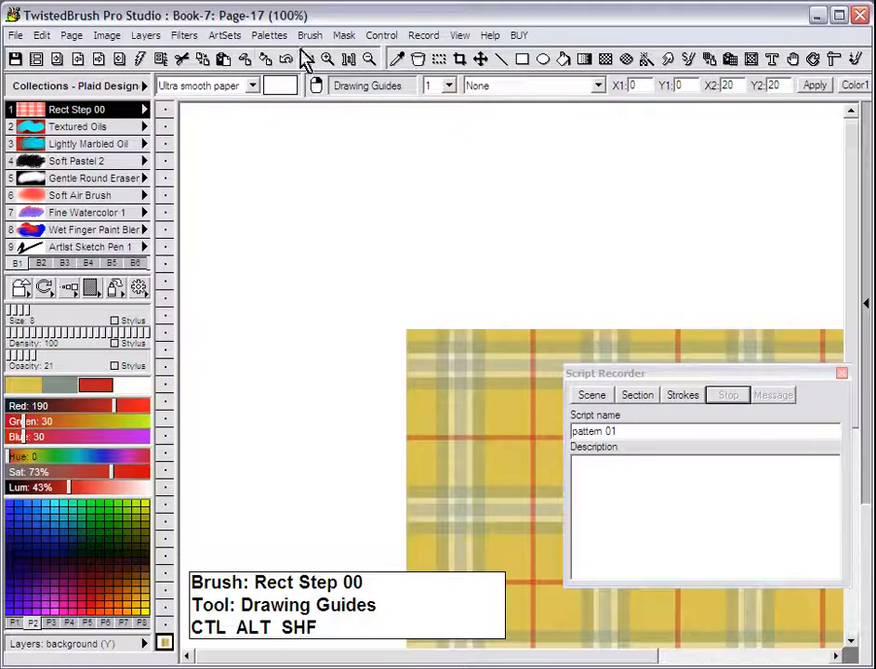
click(245, 58)
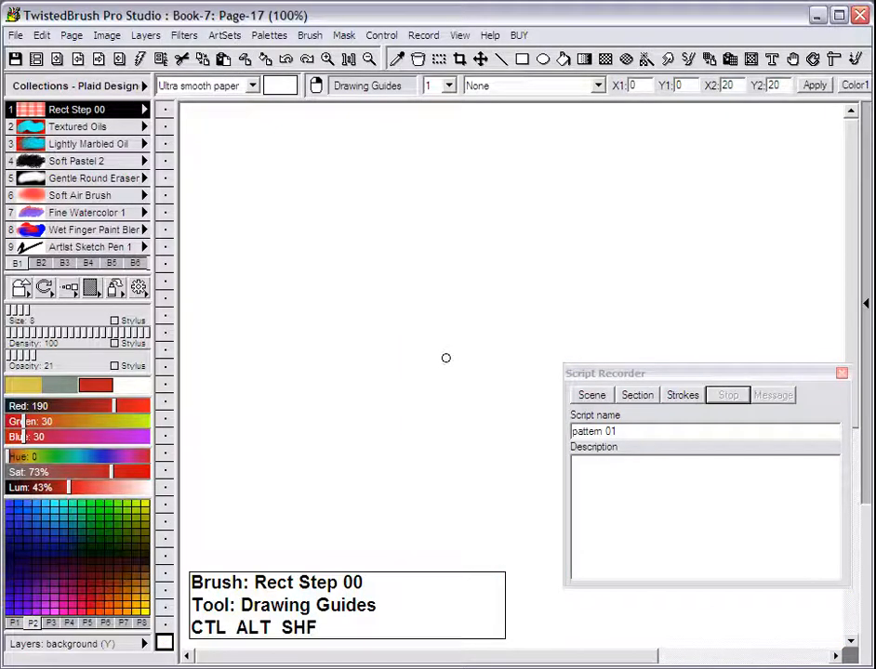
Play back the recorded script "pattern 01" on the blank page in the Script Player.
click(369, 60)
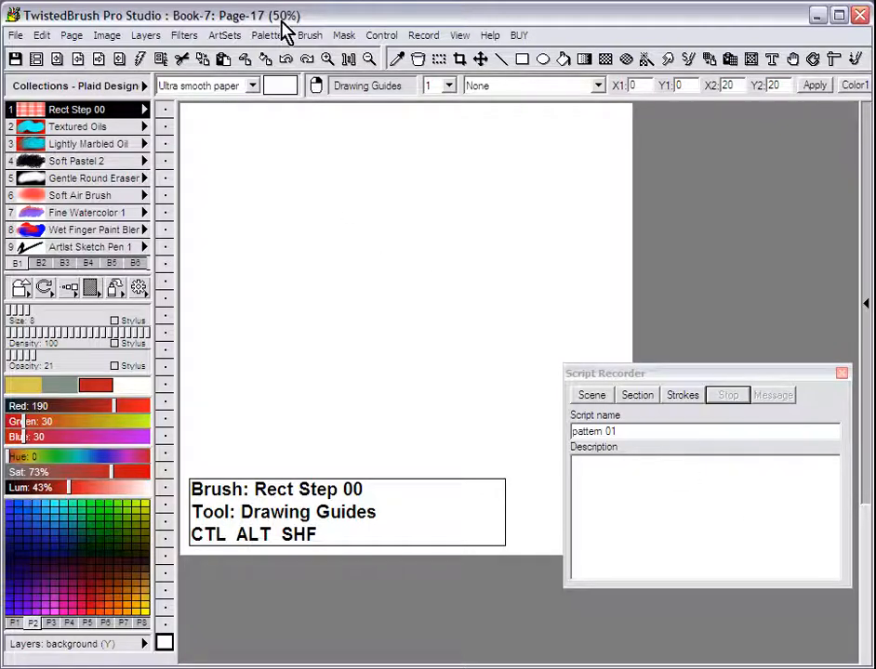
click(430, 37)
click(446, 55)
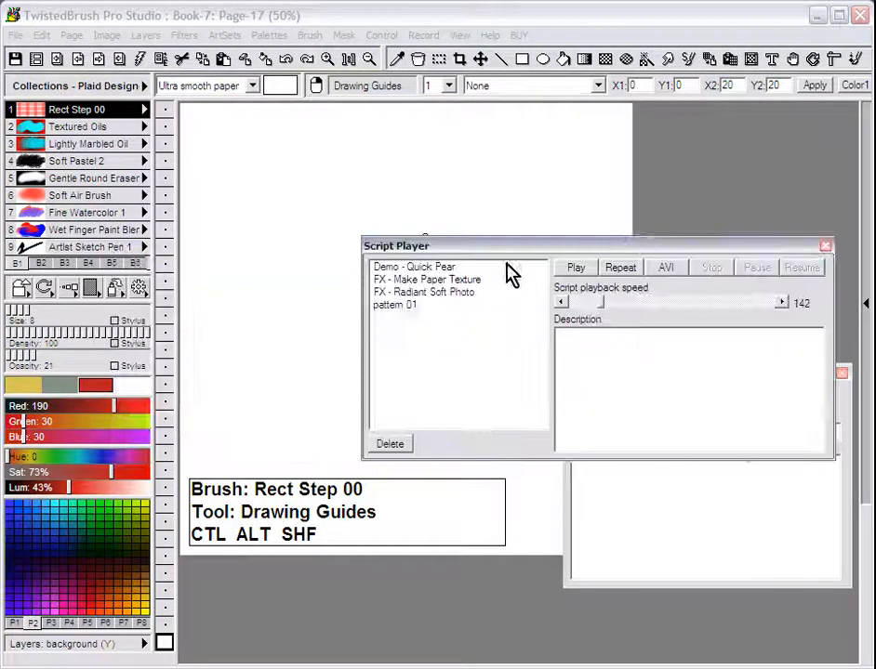
click(399, 305)
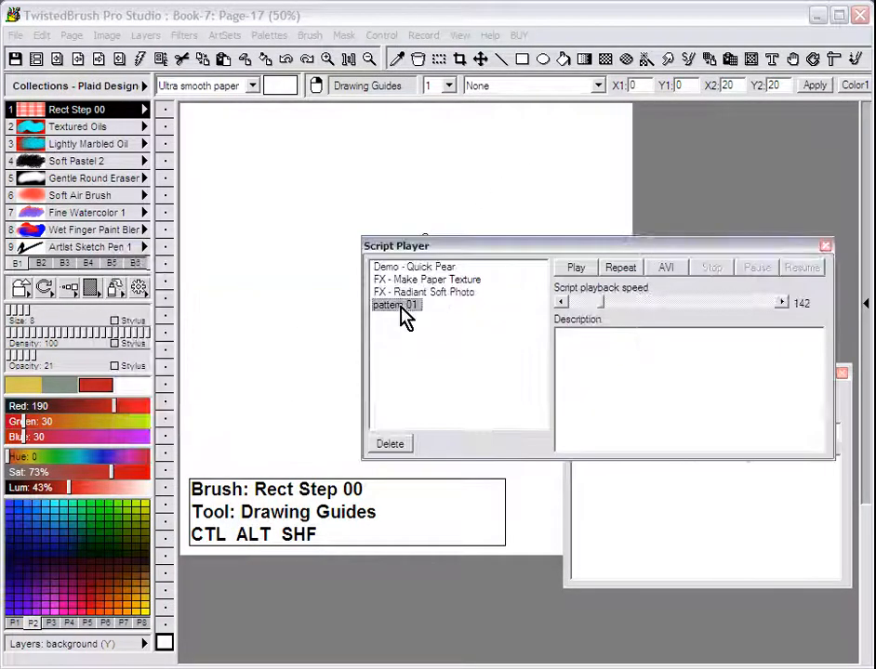
click(576, 270)
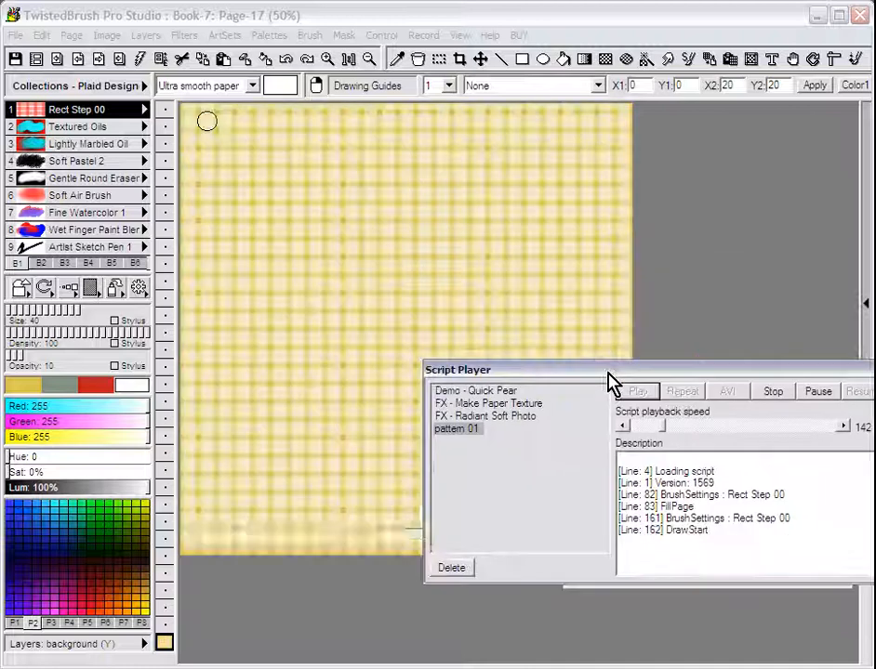